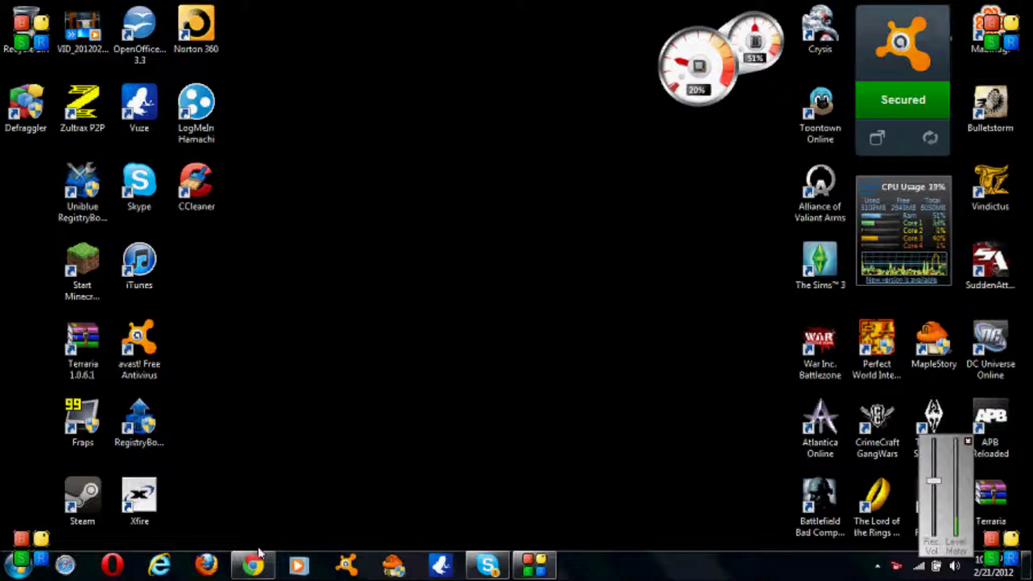
Load the redsn0w.us home page in Chrome.
click(253, 570)
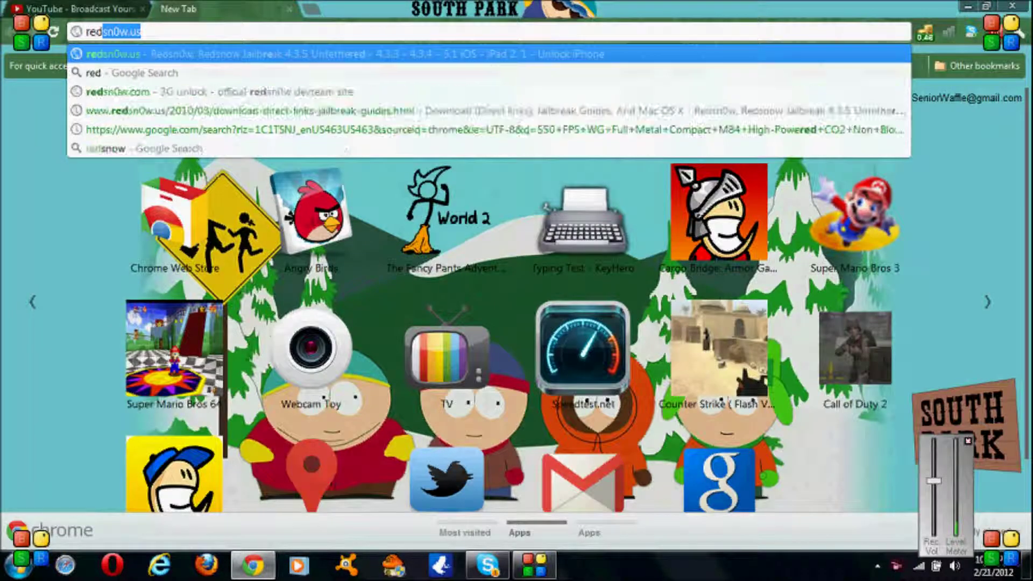
text(s)
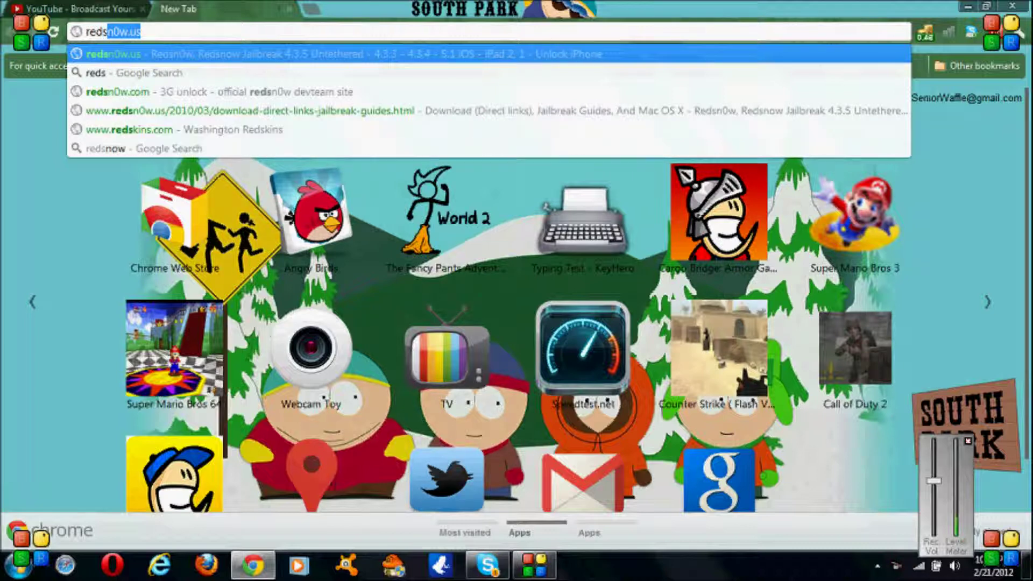
text(n0w)
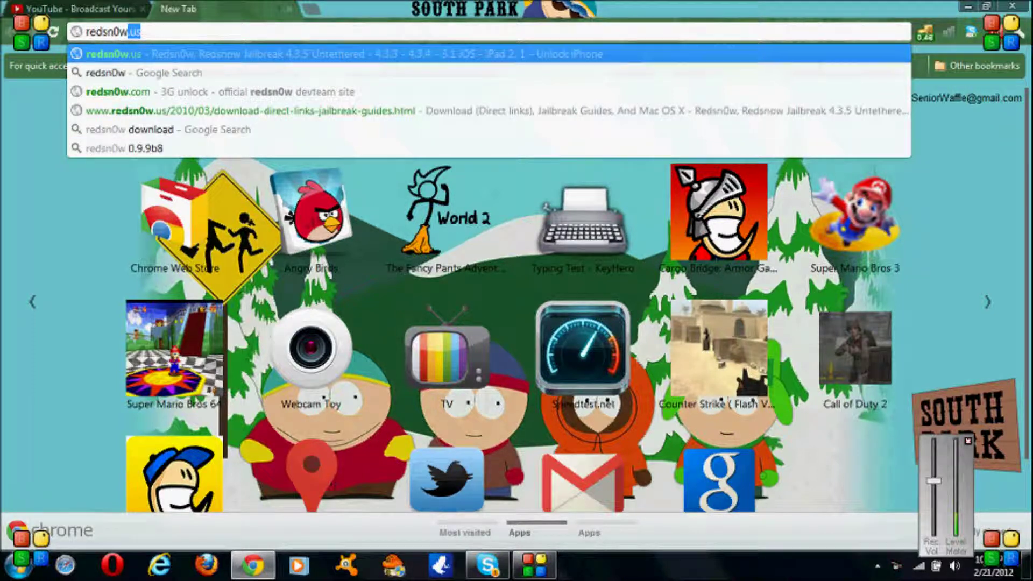
text(.us)
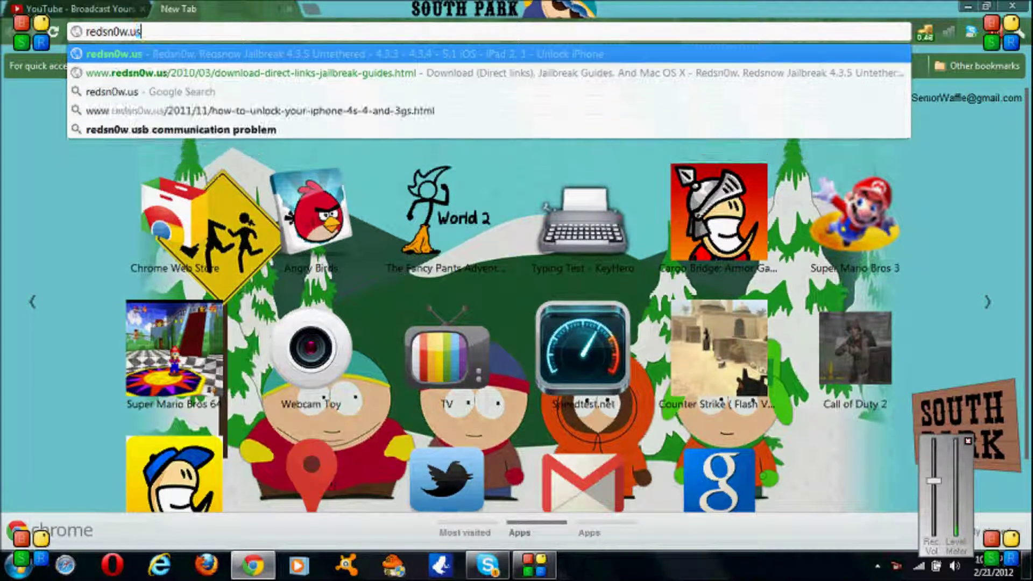
key(Return)
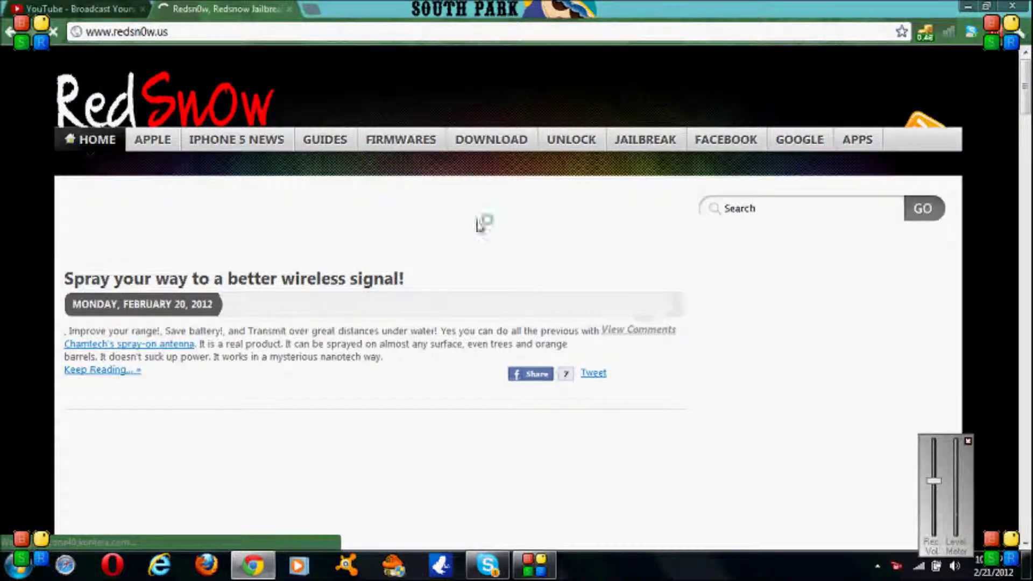
Download redsn0w 0.9.10b5 for Windows from the redsn0w.us DOWNLOAD page.
click(484, 148)
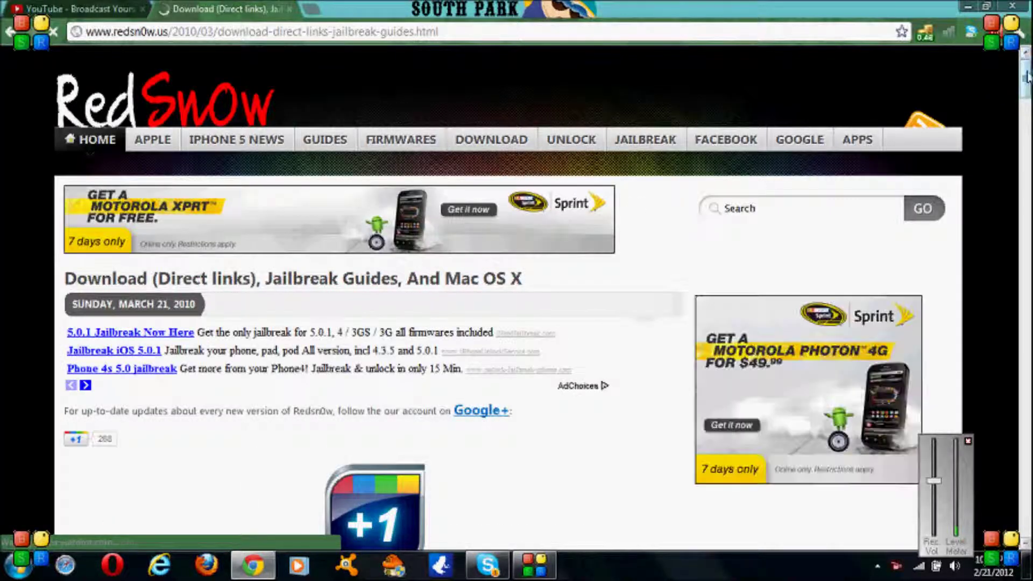
scroll(1025, 91, down, 1)
scroll(1025, 119, down, 2)
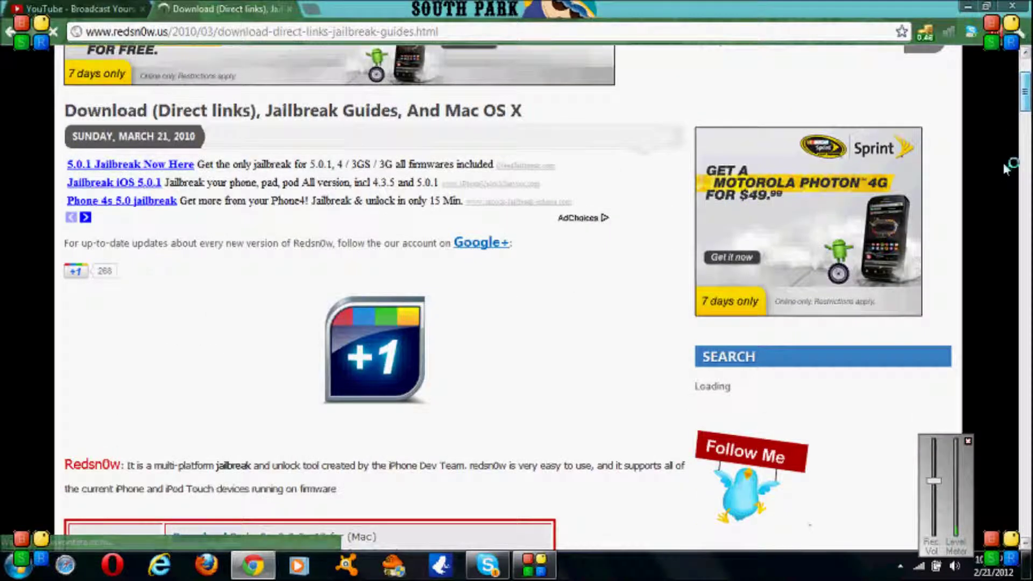
scroll(1022, 172, down, 7)
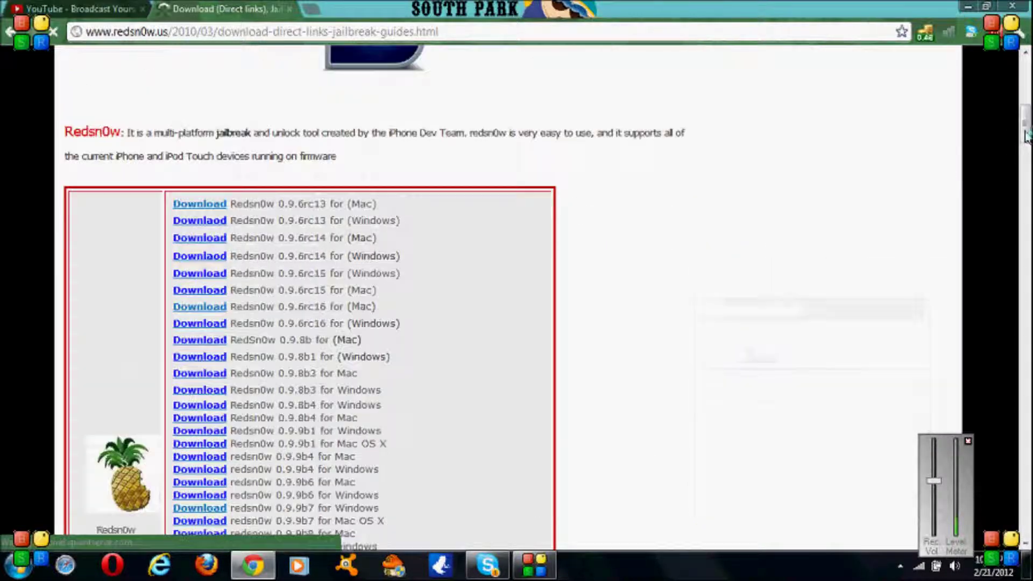
mouse_move(1027, 121)
mouse_down()
mouse_move(1028, 156)
mouse_move(536, 259)
mouse_up()
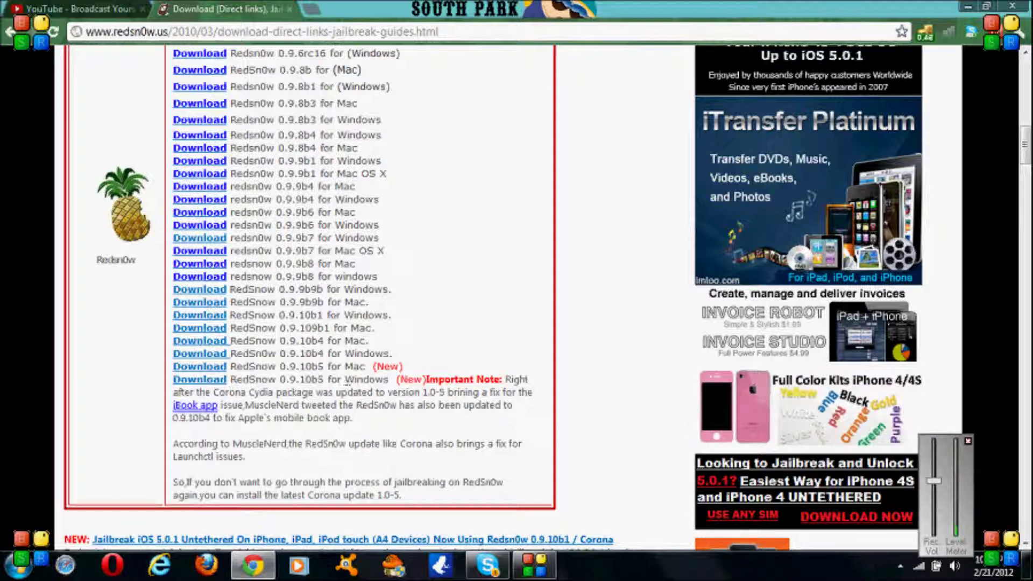
click(213, 381)
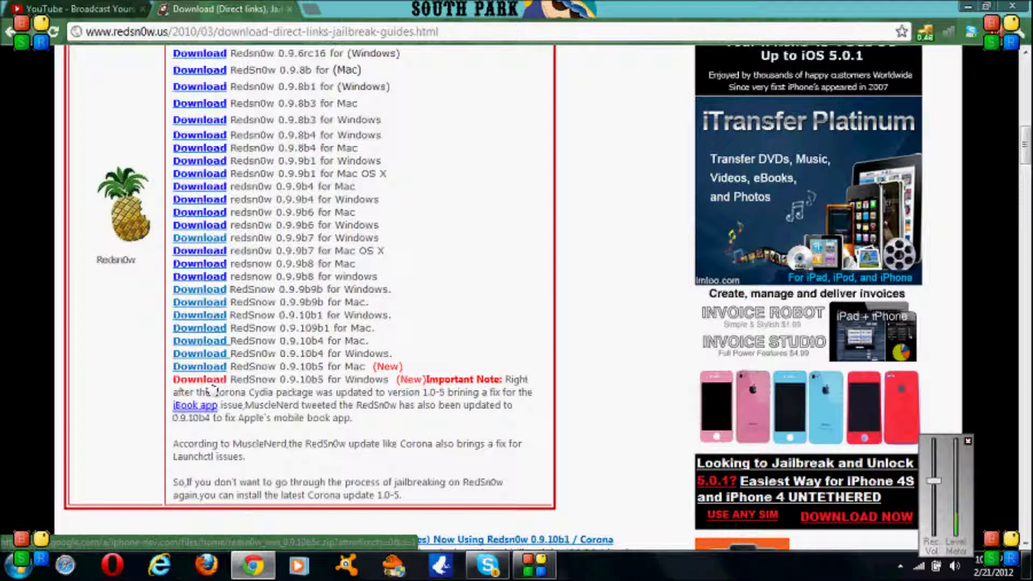
click(33, 569)
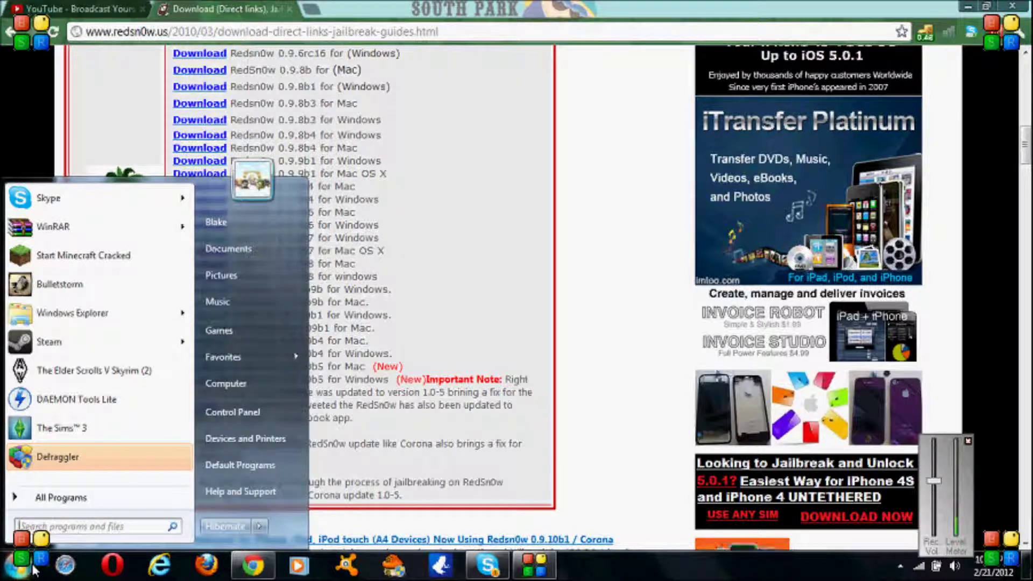
Open redsn0w_win_0.9.10b4.zip via a Start search for 'red' and dismiss WinRAR's licence reminder.
text(red)
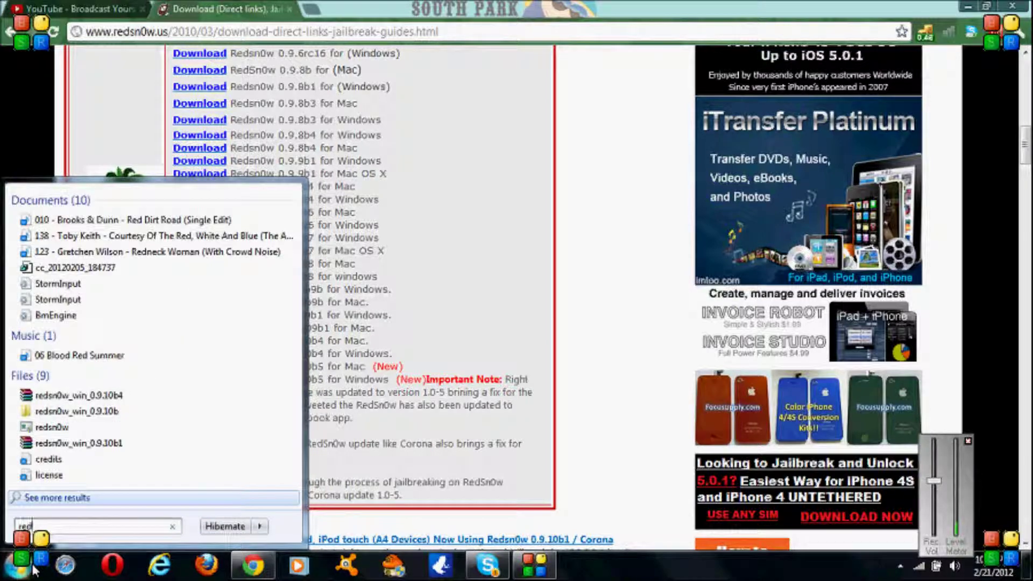
click(85, 399)
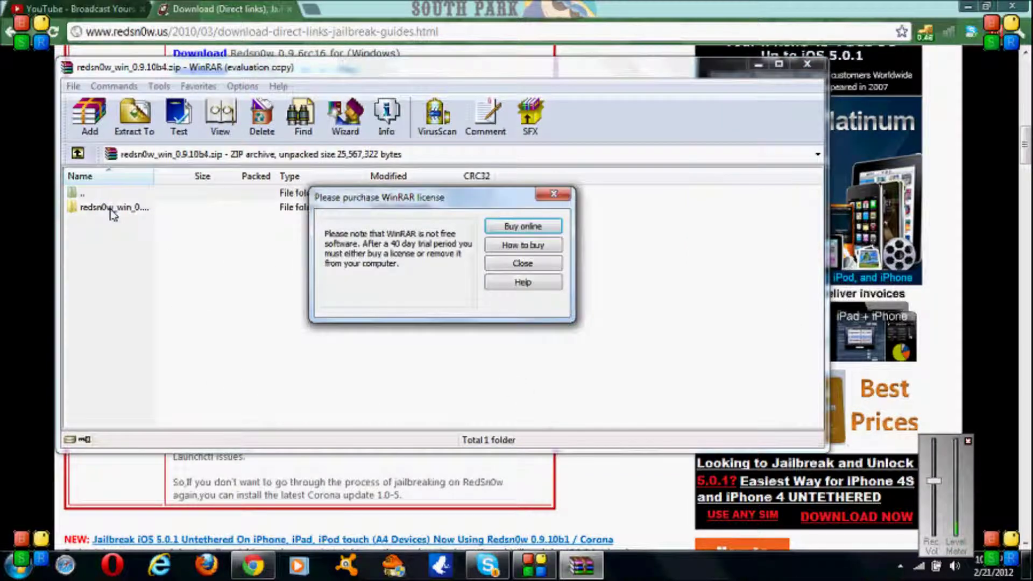
click(499, 265)
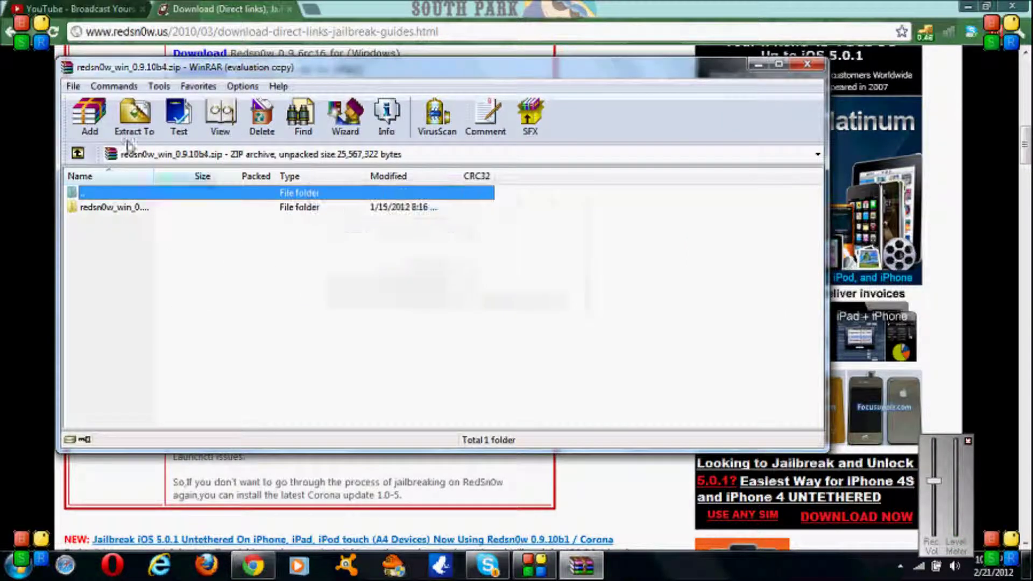
Open the redsn0w_win folder inside the archive and launch redsn0w.exe.
click(99, 210)
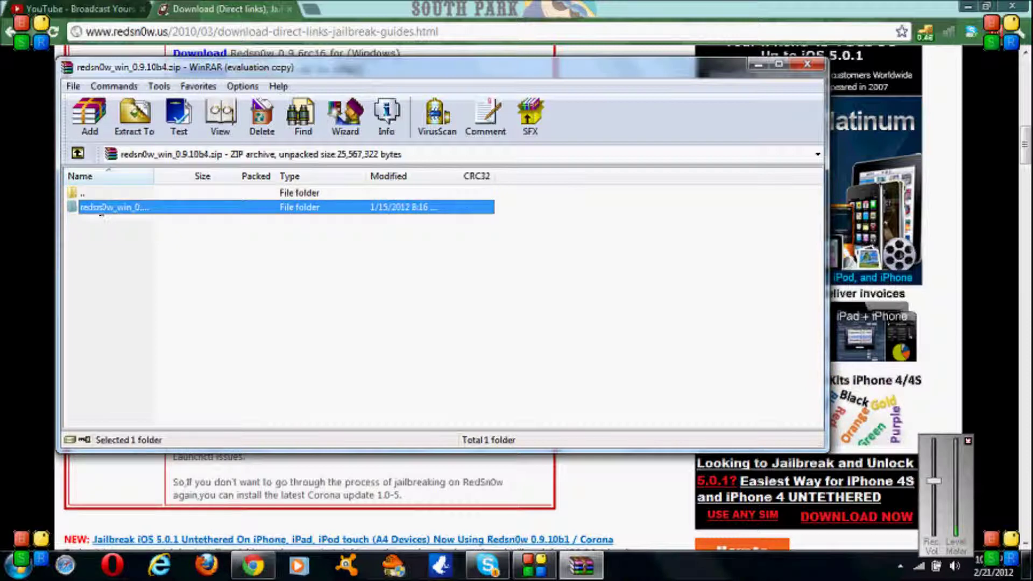
click(205, 255)
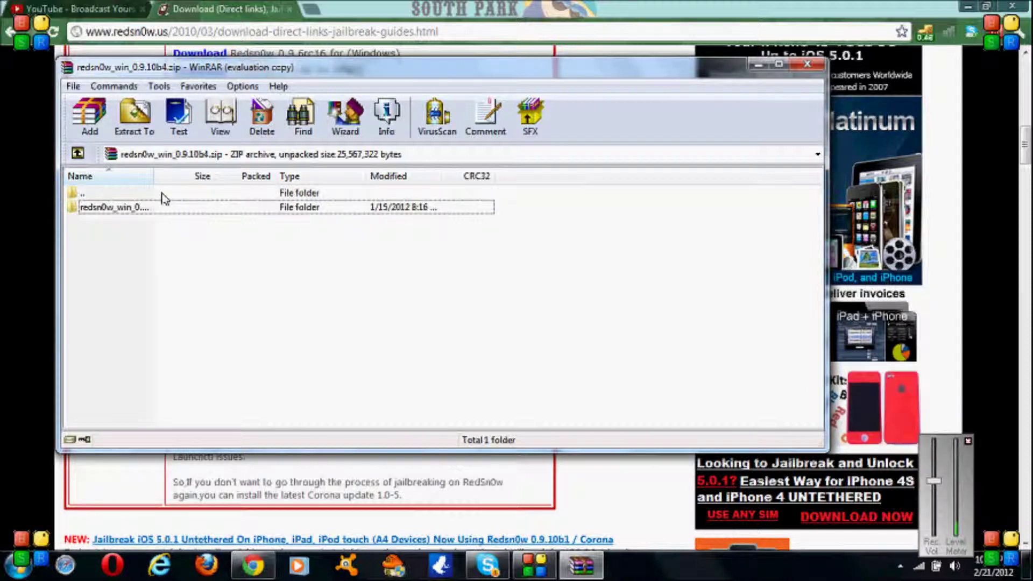
double_click(108, 207)
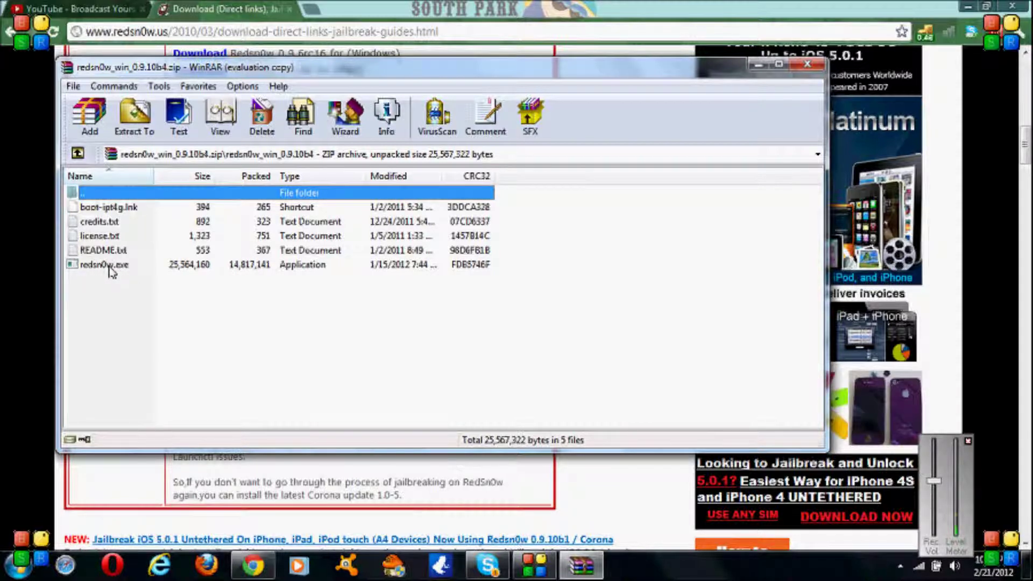
double_click(106, 265)
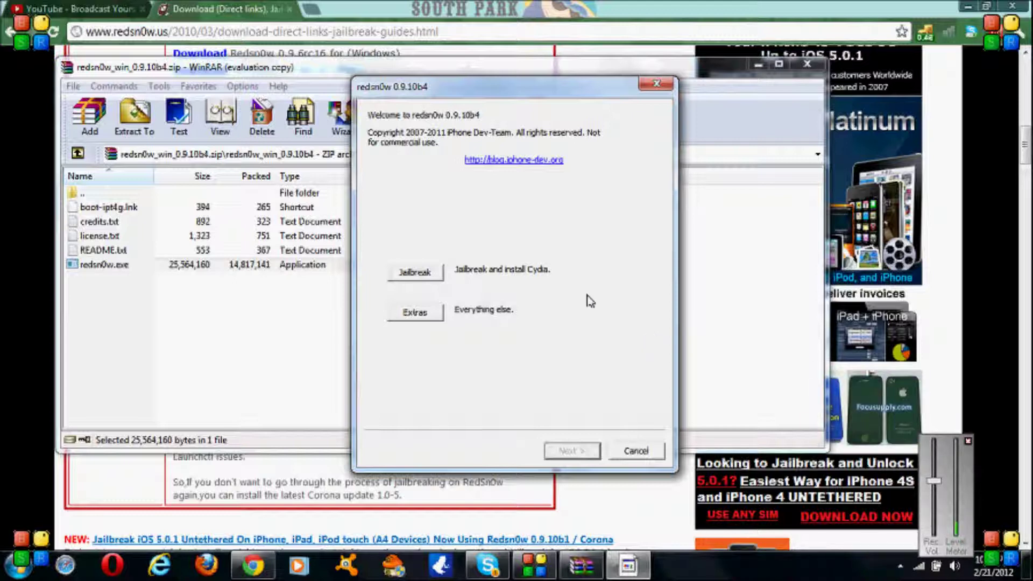
Start the Jailbreak wizard and continue past the device-off check to the DFU instructions.
click(422, 271)
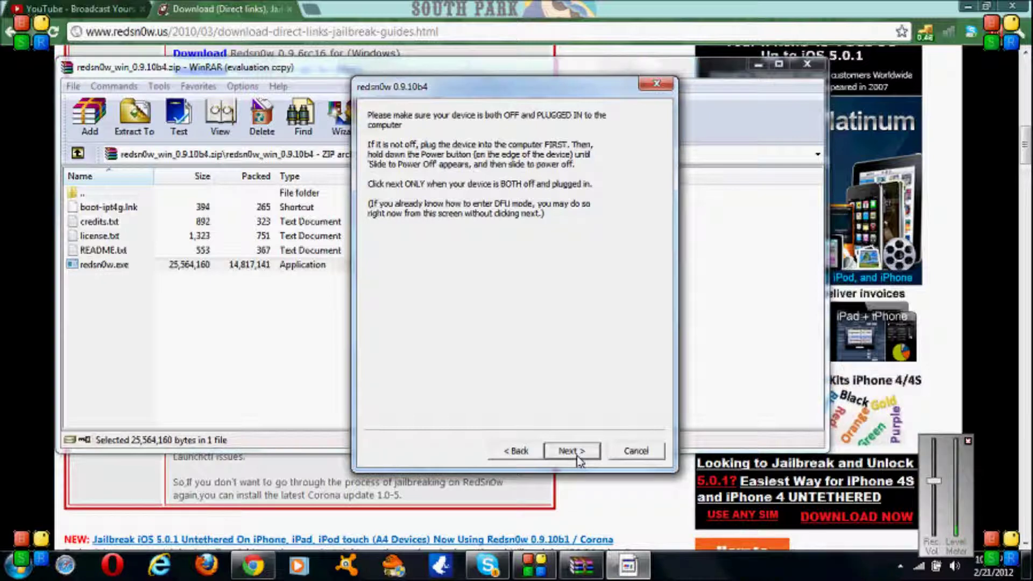
click(577, 457)
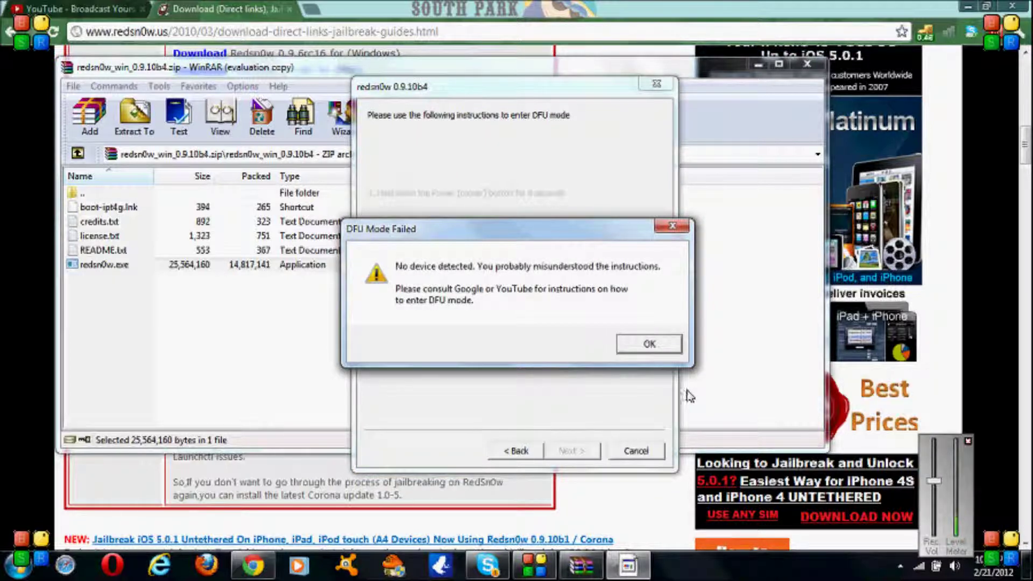
Dismiss the DFU Mode Failed warning and cancel out of redsn0w.
click(658, 344)
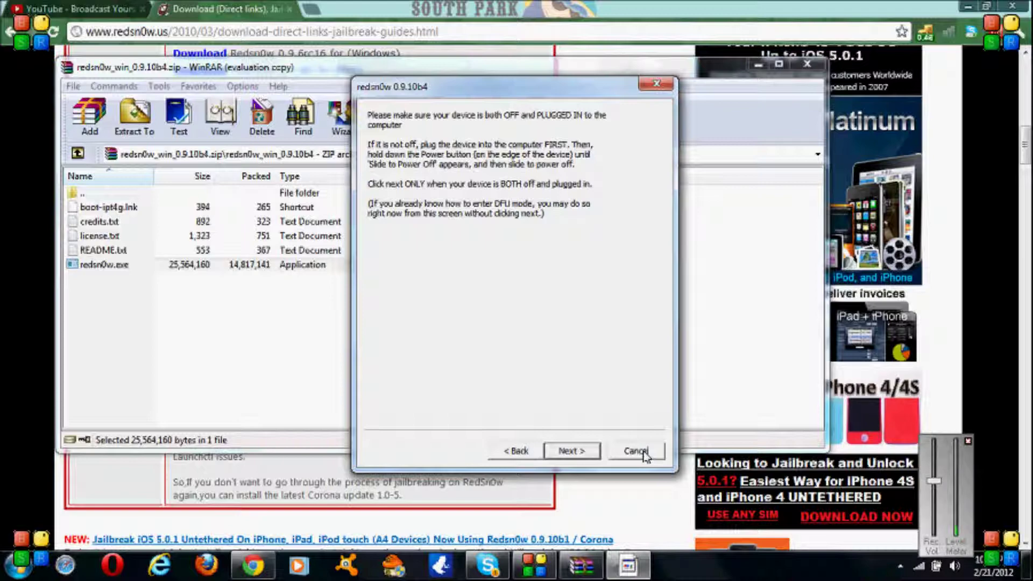
click(639, 451)
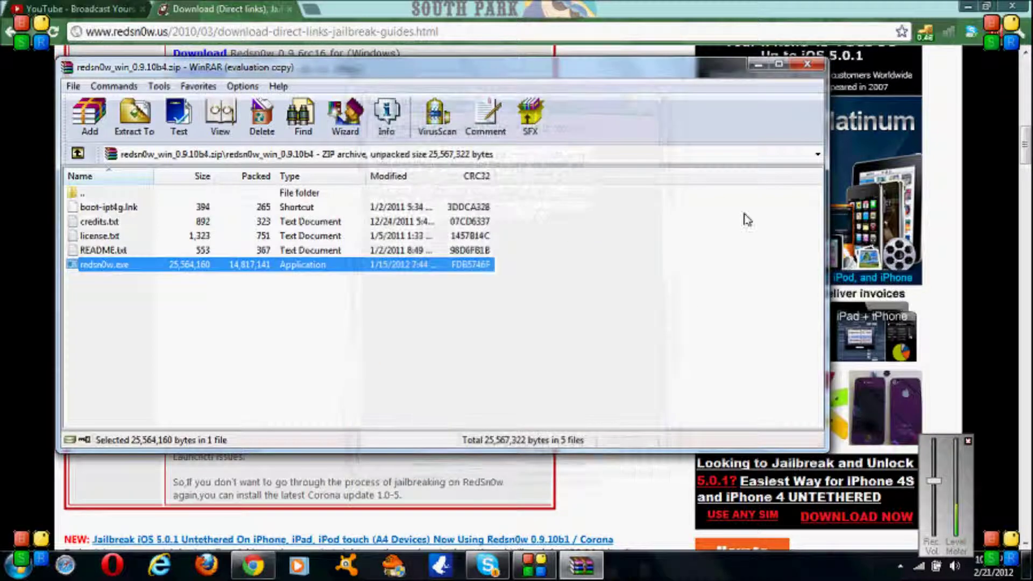
Close the WinRAR archive window and minimise Chrome to leave the bare desktop.
click(807, 65)
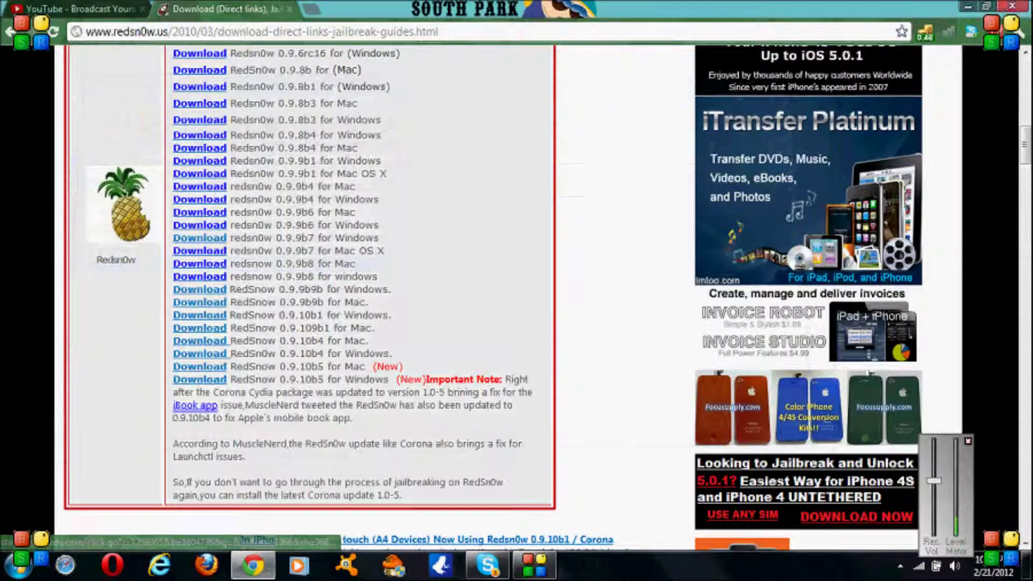
click(967, 7)
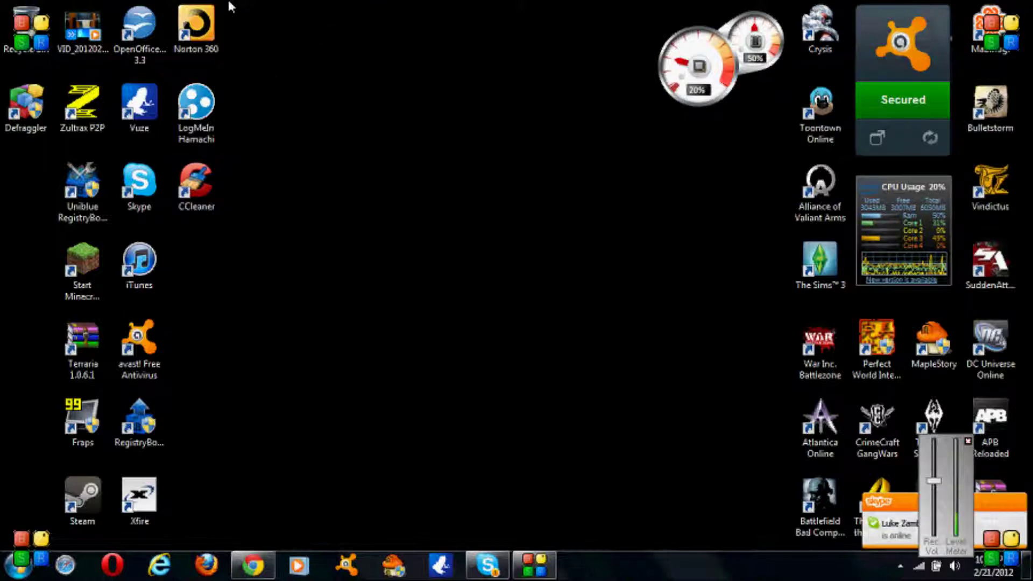
mouse_move(227, 5)
mouse_down()
mouse_move(514, 183)
mouse_move(516, 171)
mouse_up()
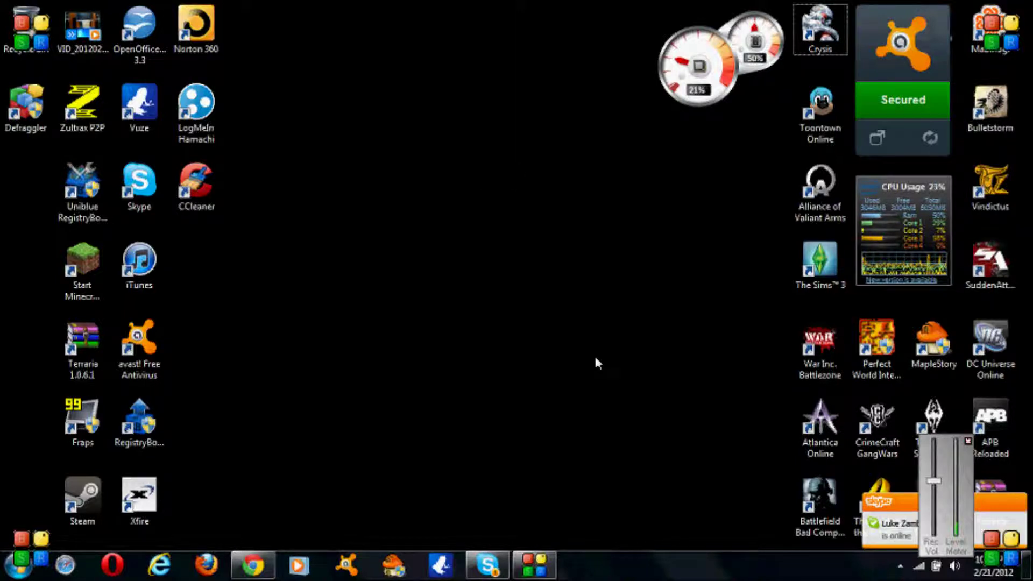